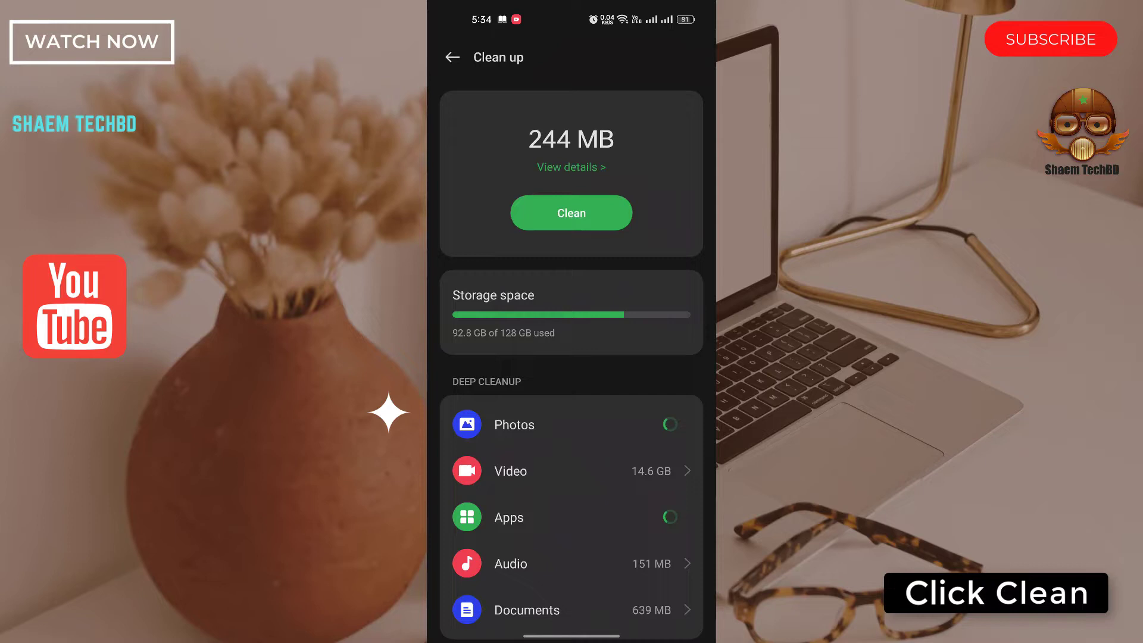
Step: Clean the 244 MB of junk files and decline adding the Quick Clean widget
left_click(605, 213)
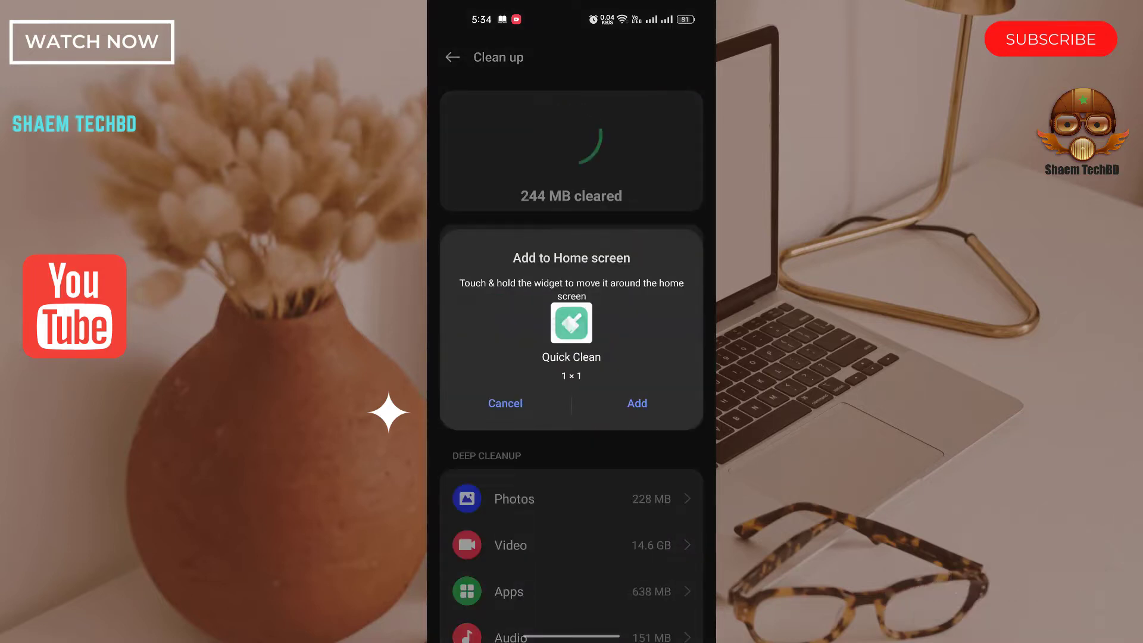
left_click(505, 403)
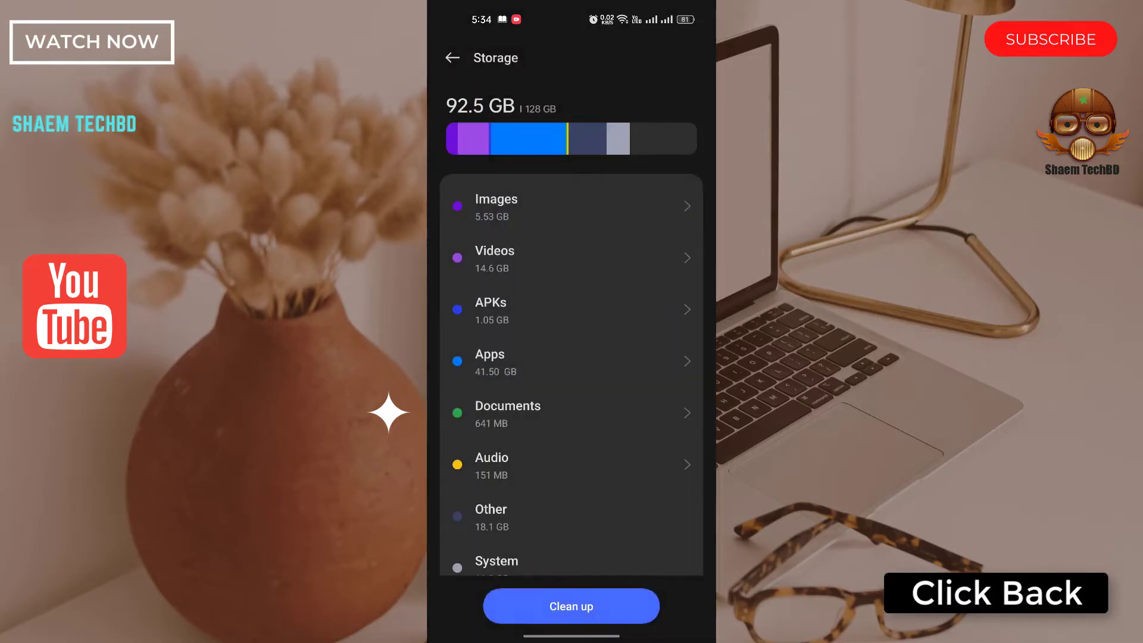
Step: Go back from About device to App management and open Spotify's app info
left_click(452, 57)
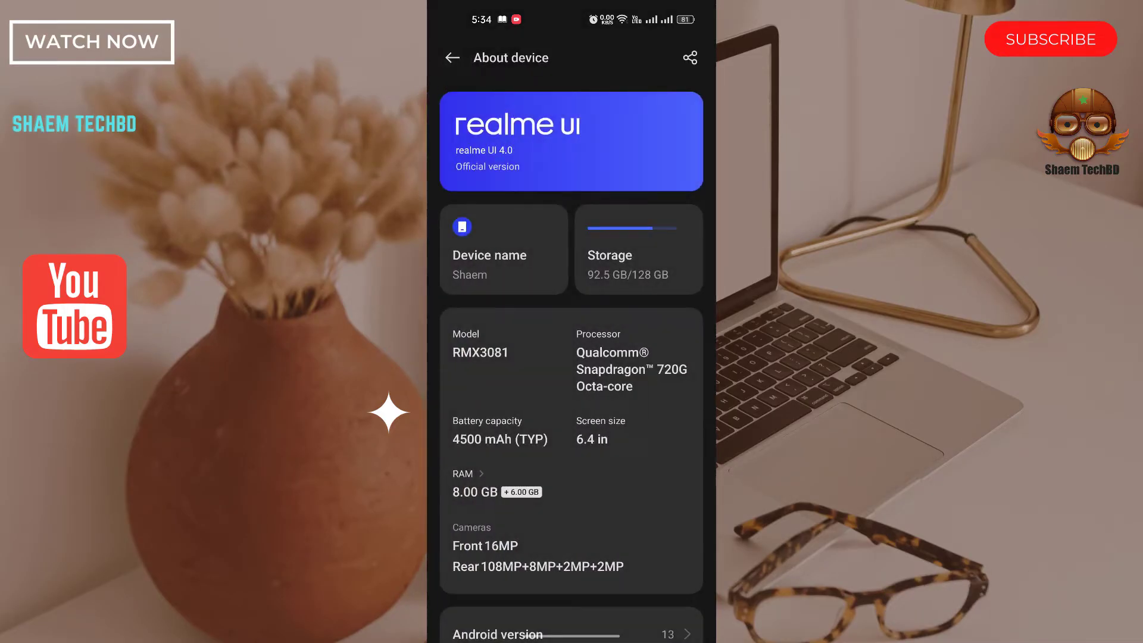
left_click(452, 57)
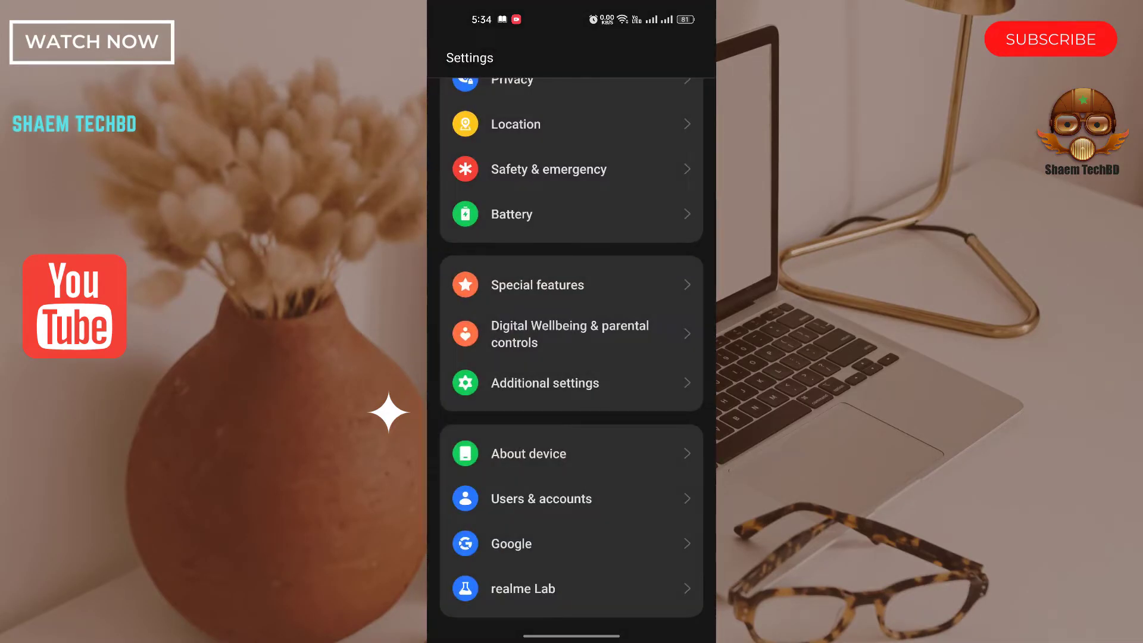
left_click_drag(595, 286, 589, 503)
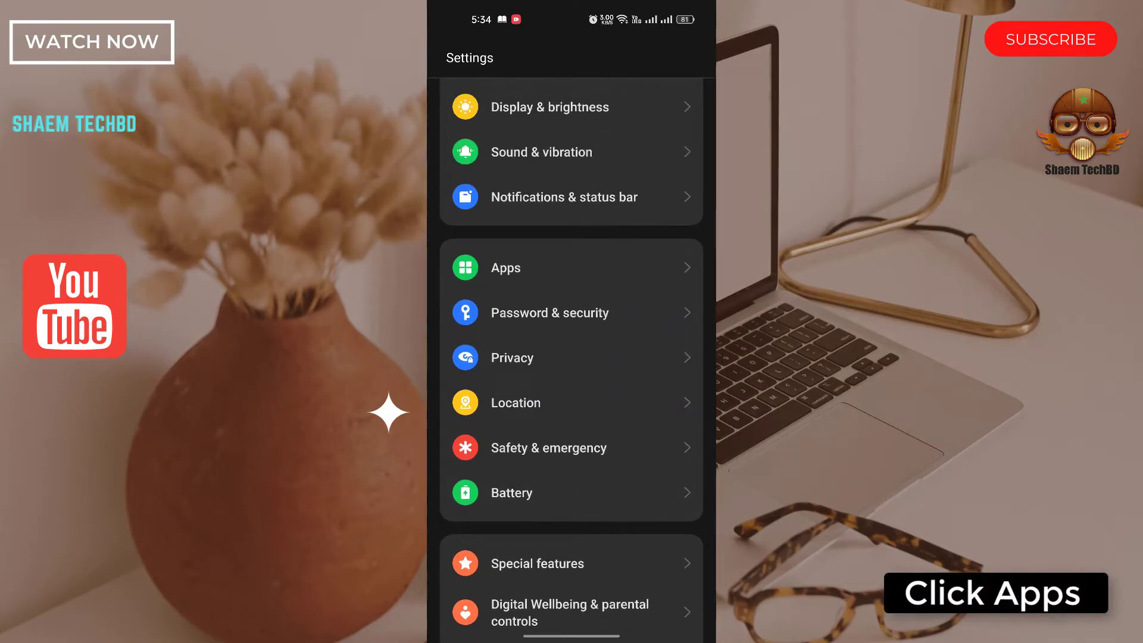
left_click(536, 268)
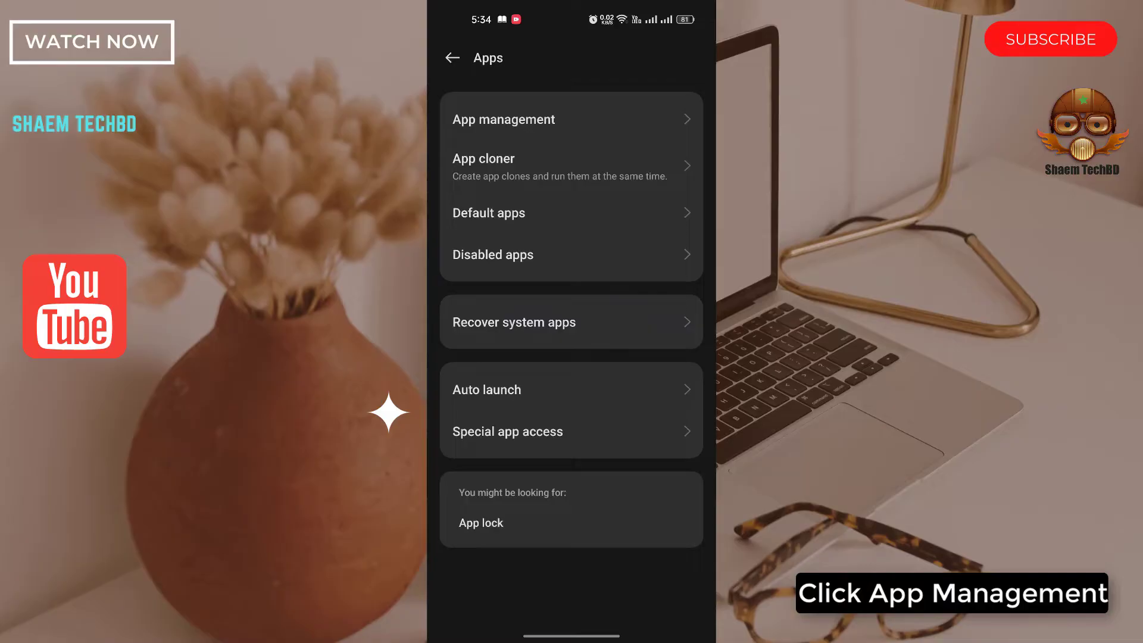
left_click(585, 120)
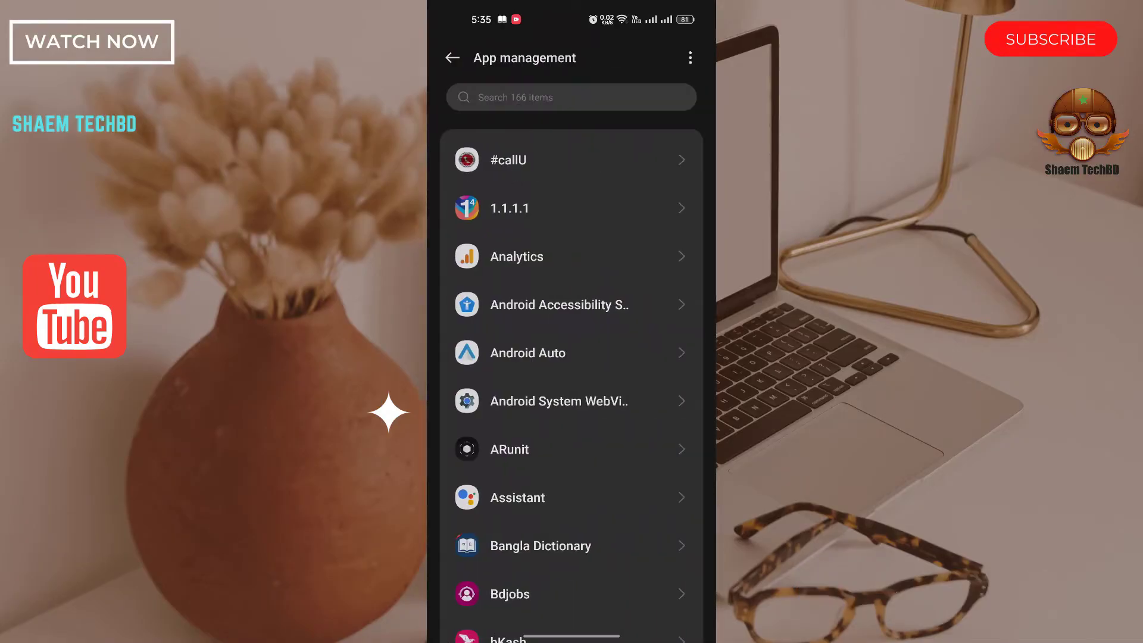
scroll(599, 363, "down", 10)
scroll(600, 363, "down", 10)
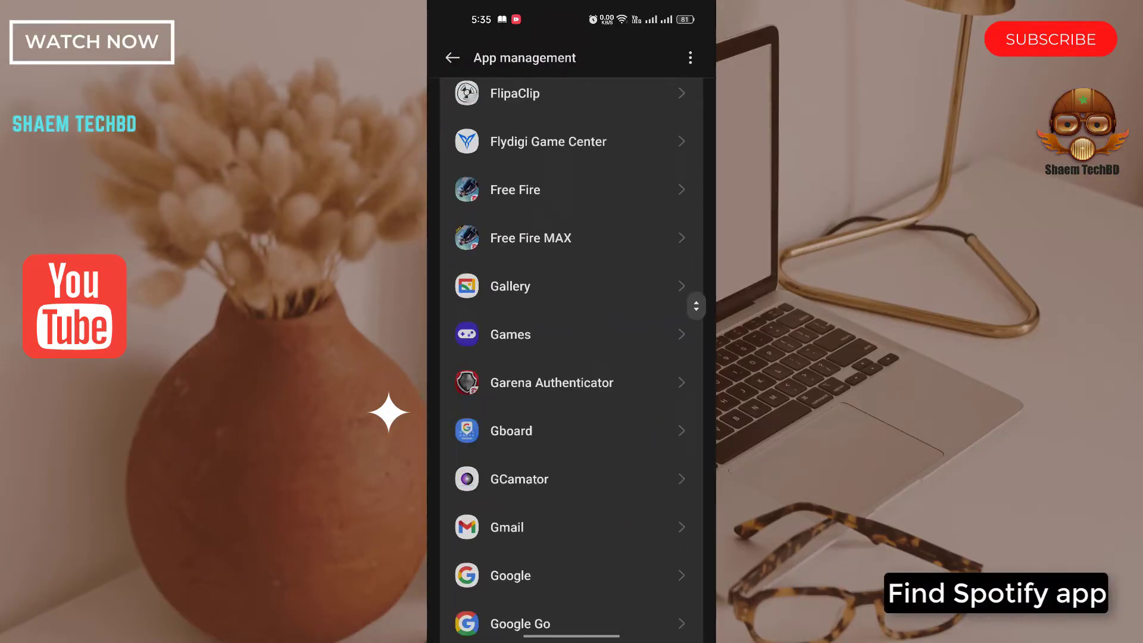
scroll(580, 357, "down", 10)
scroll(566, 438, "down", 5)
scroll(581, 375, "down", 5)
scroll(642, 326, "down", 5)
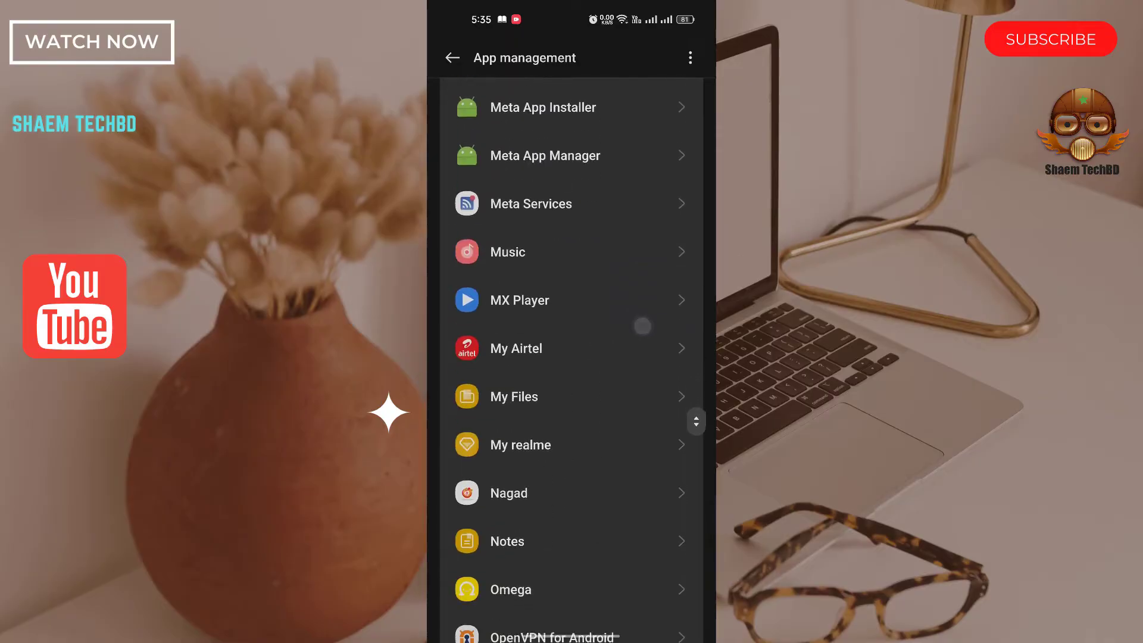
scroll(642, 326, "down", 5)
scroll(643, 322, "down", 5)
scroll(645, 329, "down", 5)
scroll(649, 336, "down", 5)
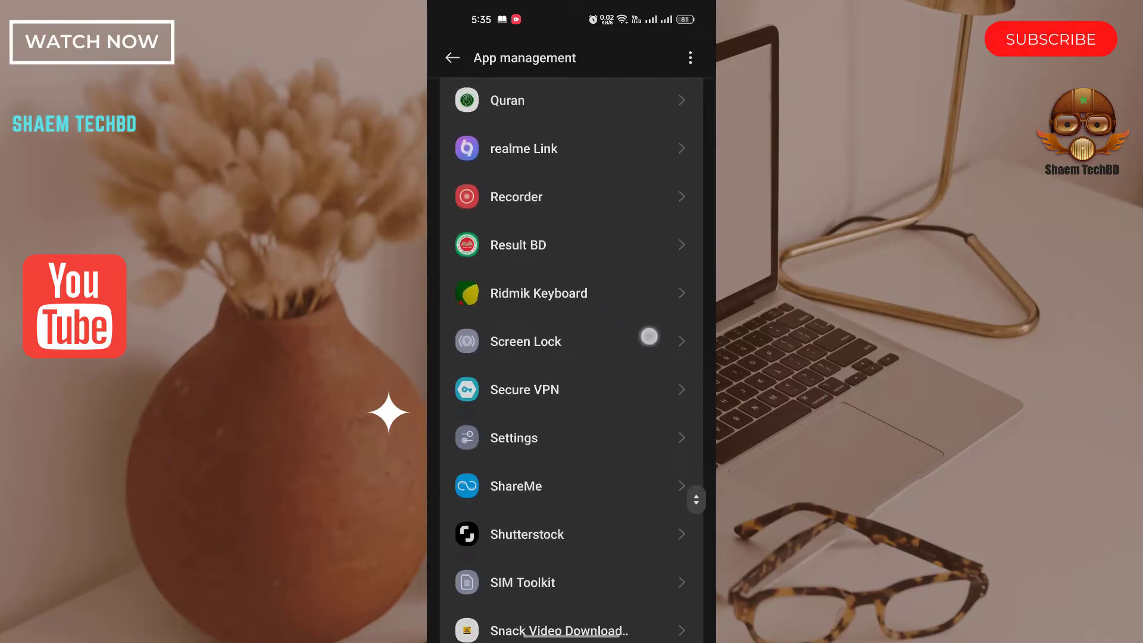
scroll(659, 295, "down", 5)
scroll(628, 361, "down", 3)
scroll(629, 360, "down", 3)
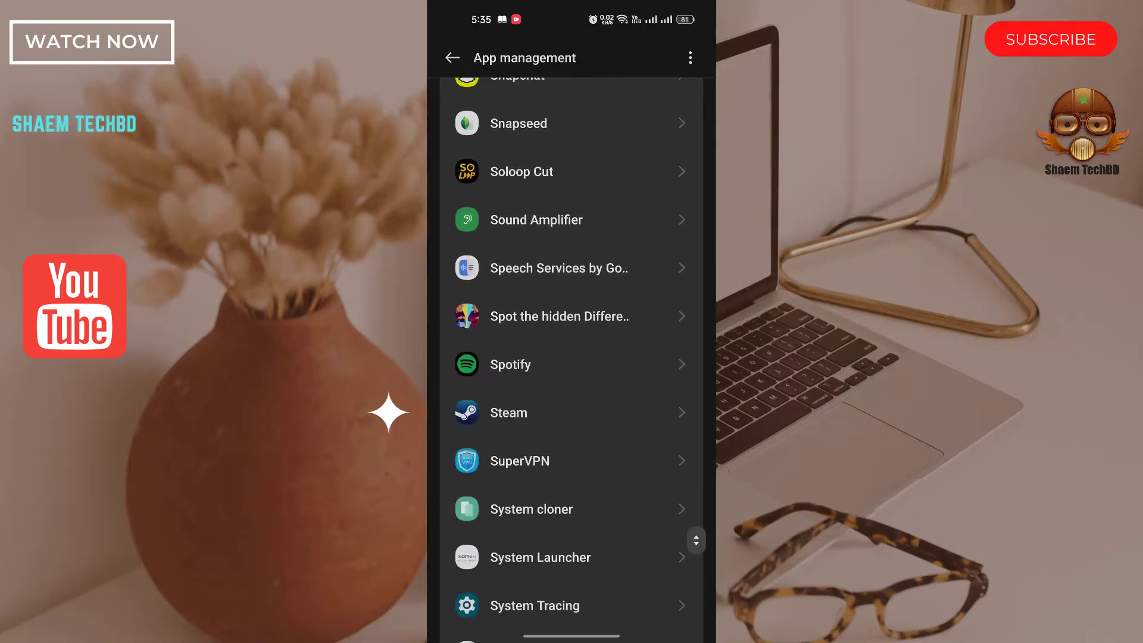
left_click(534, 347)
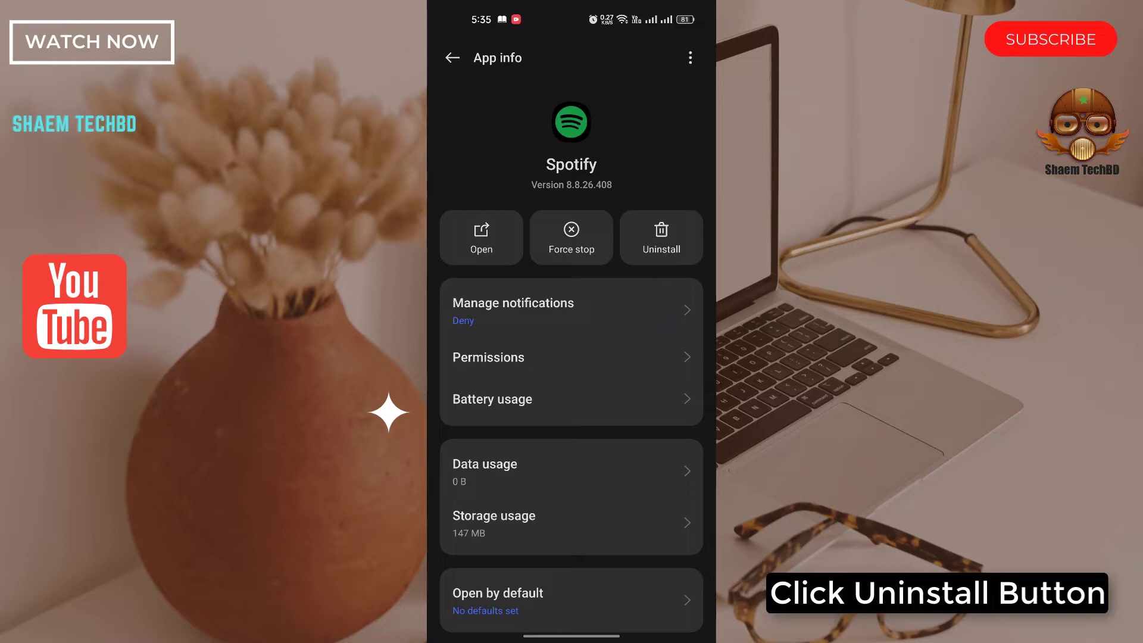
Step: Uninstall Spotify, confirm with OK, and go back to the installed apps list
left_click(671, 224)
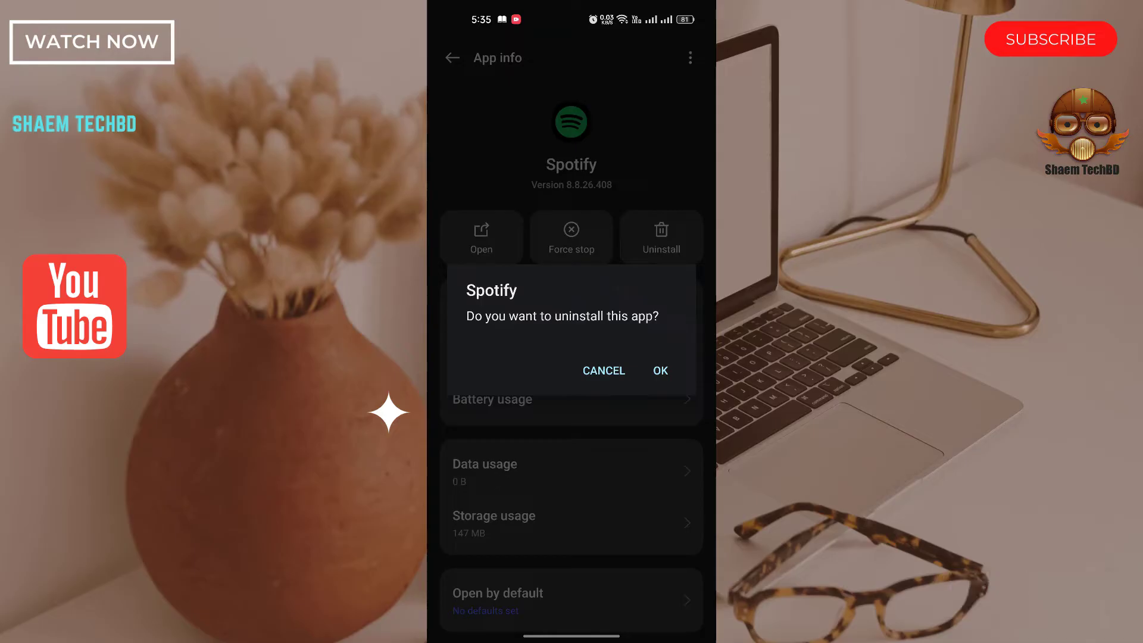
left_click(661, 368)
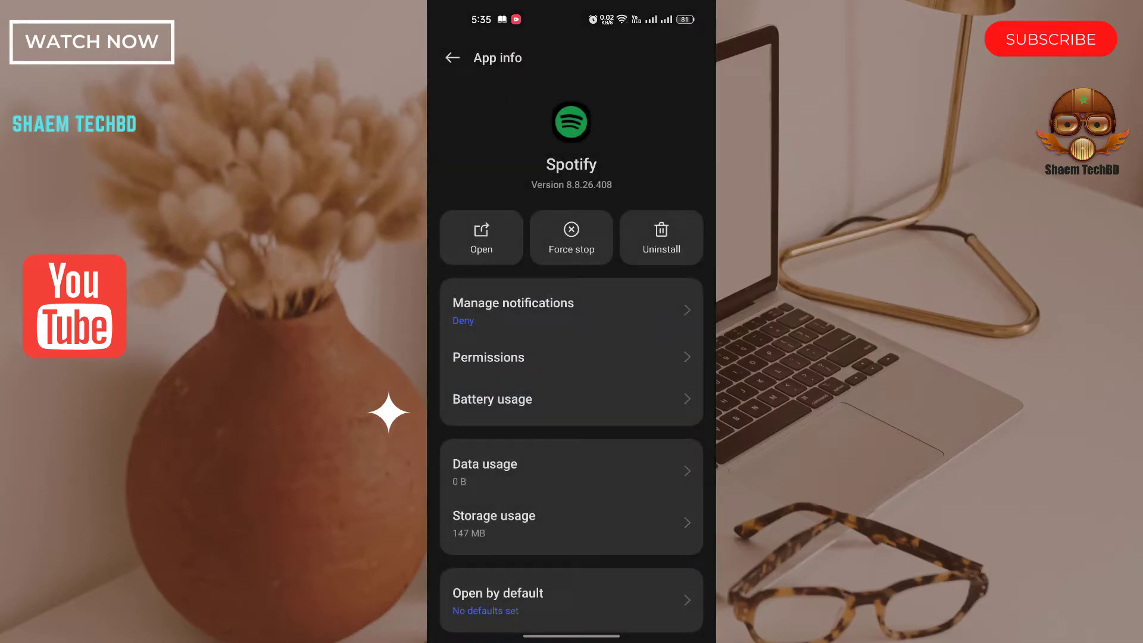
key("Escape")
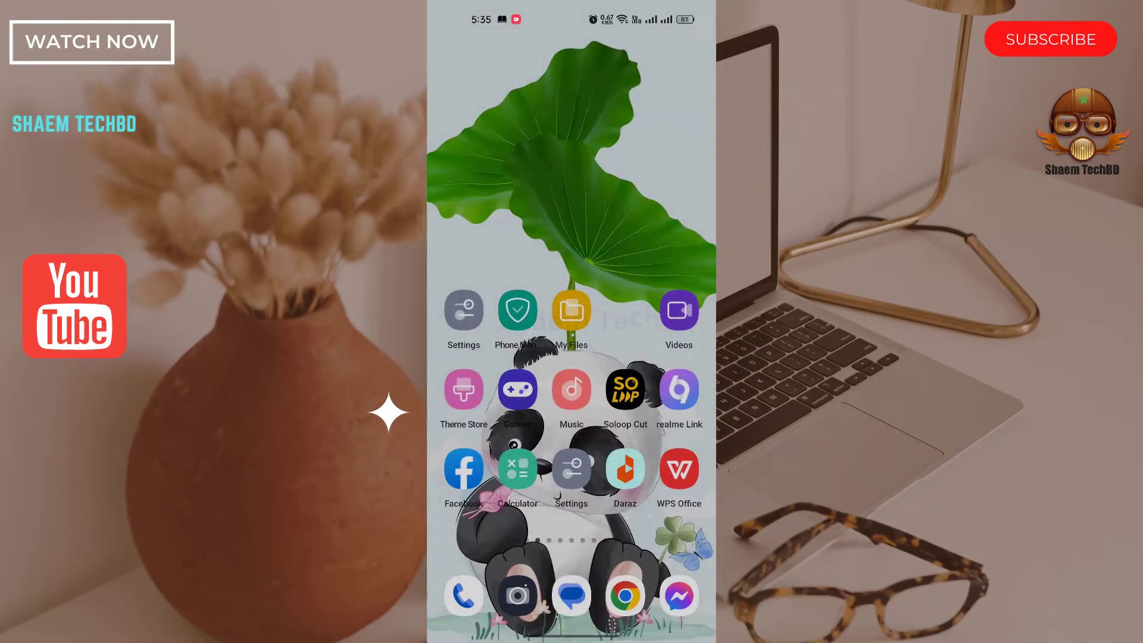
Step: Launch the Play Store from the app drawer and rerun the 'spotify' search to open Spotify: Music and Podcasts
mouse_move(626, 470)
left_mouse_down()
mouse_move(621, 418)
mouse_move(634, 353)
mouse_move(613, 378)
left_mouse_up()
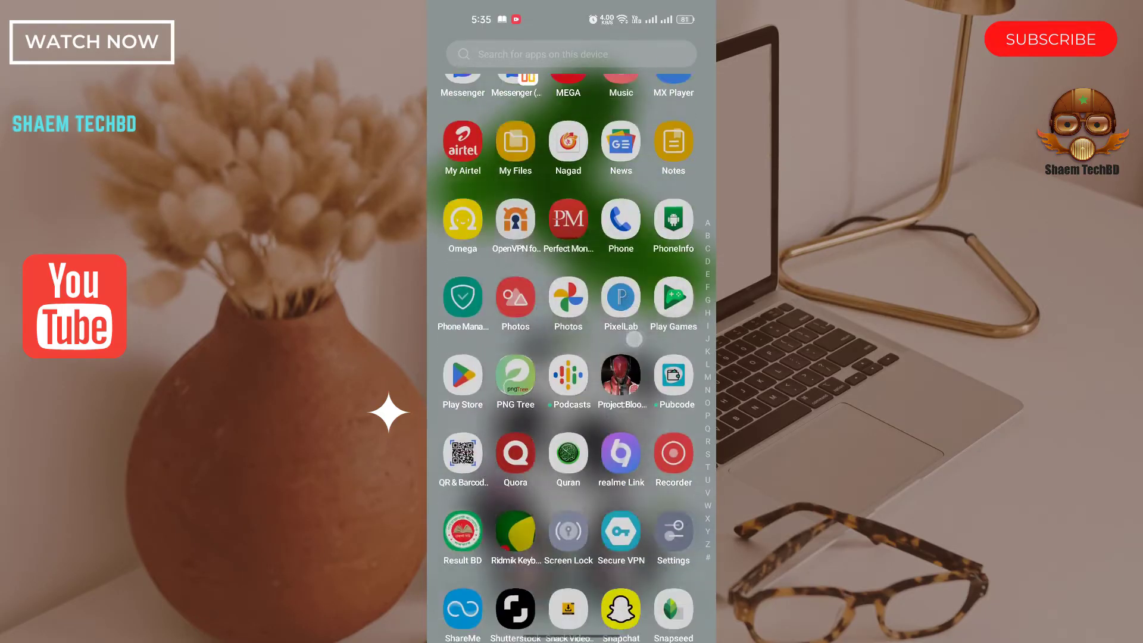
left_click(452, 320)
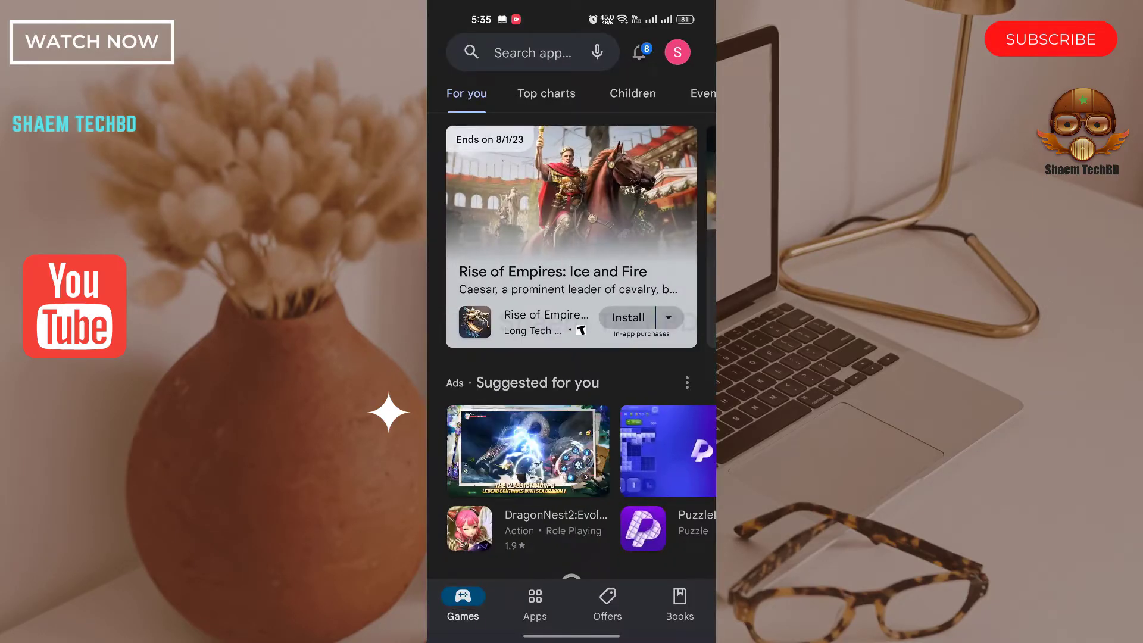
left_click(543, 54)
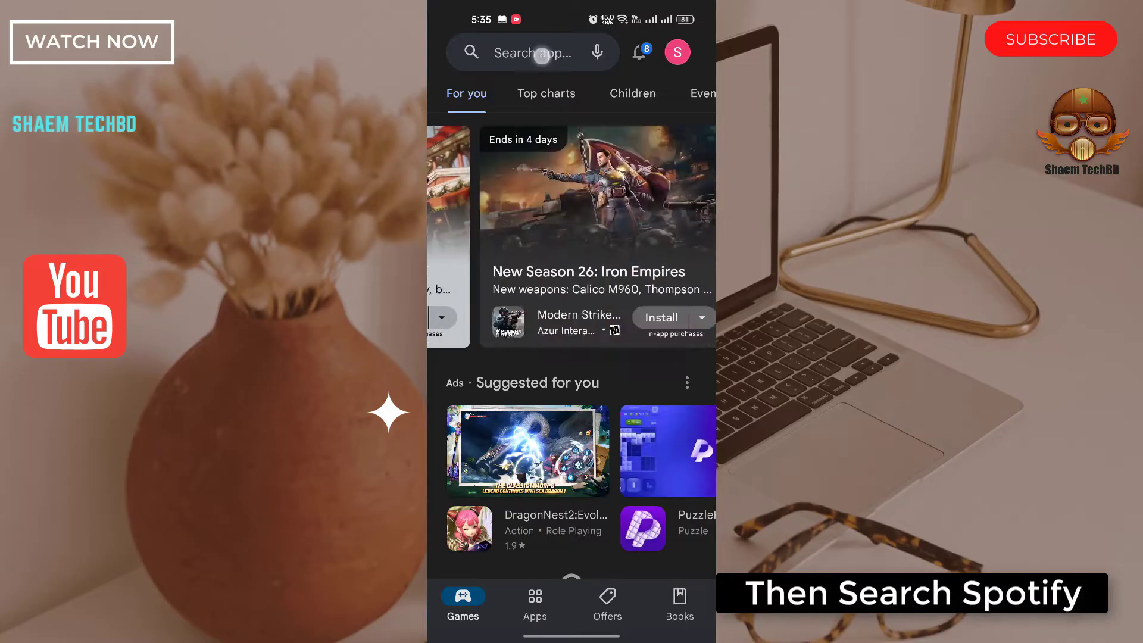
left_click(537, 148)
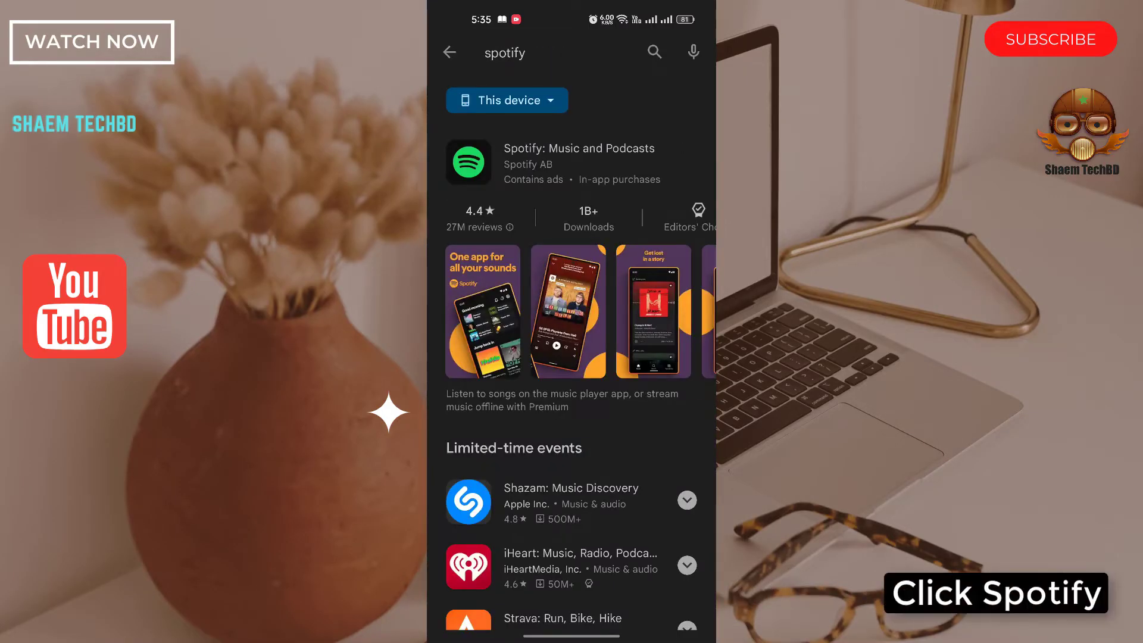
left_click(571, 159)
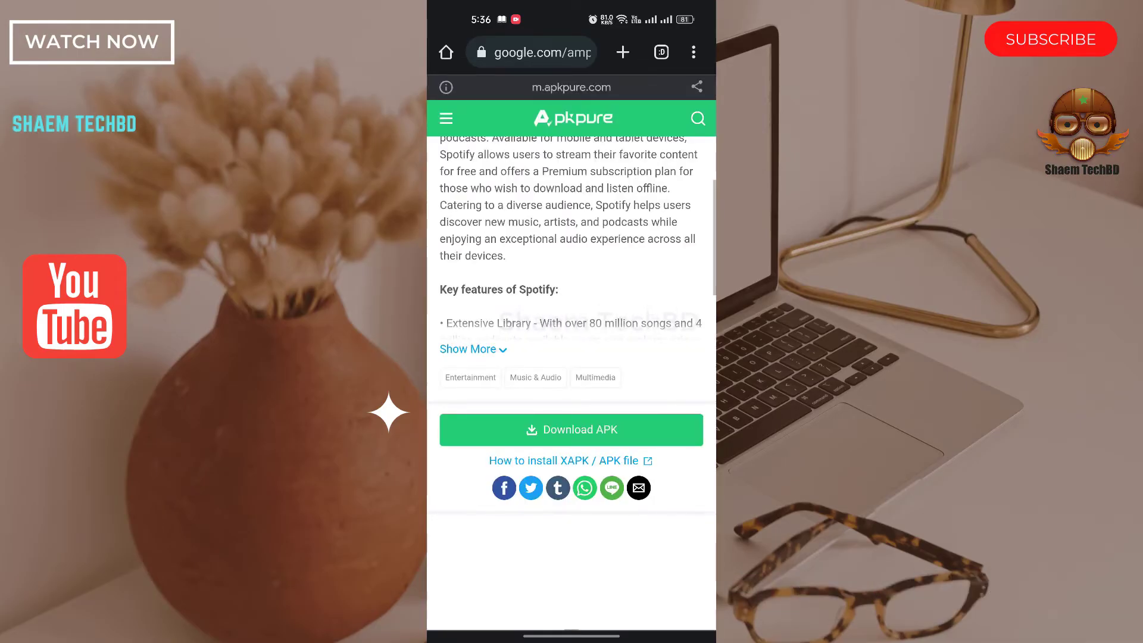
scroll(571, 384, "up", 2)
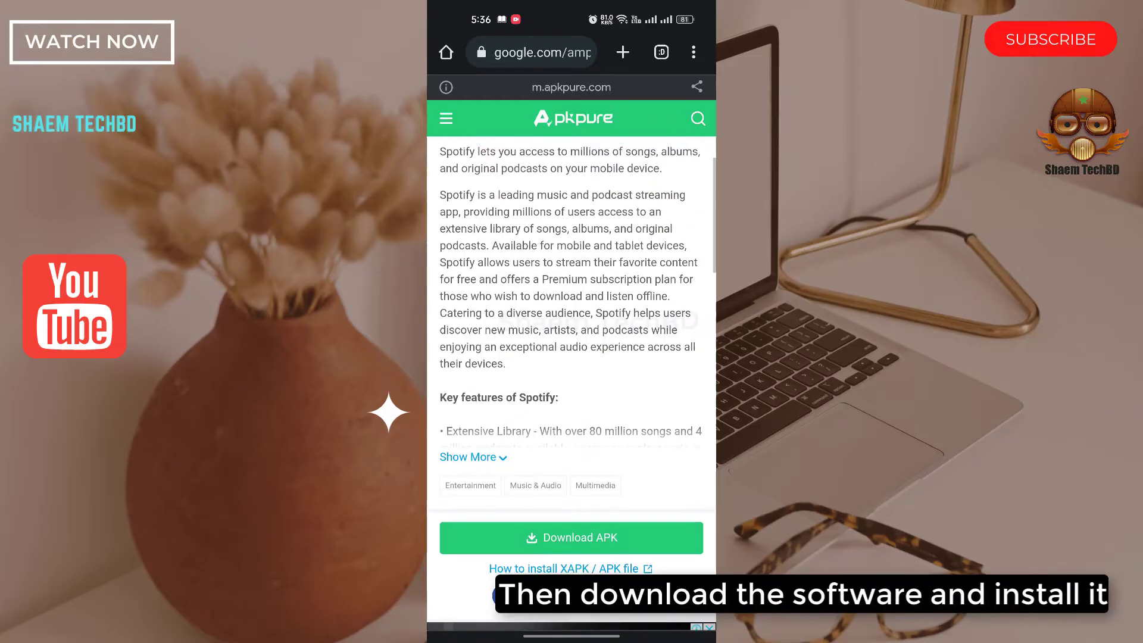
scroll(571, 385, "up", 5)
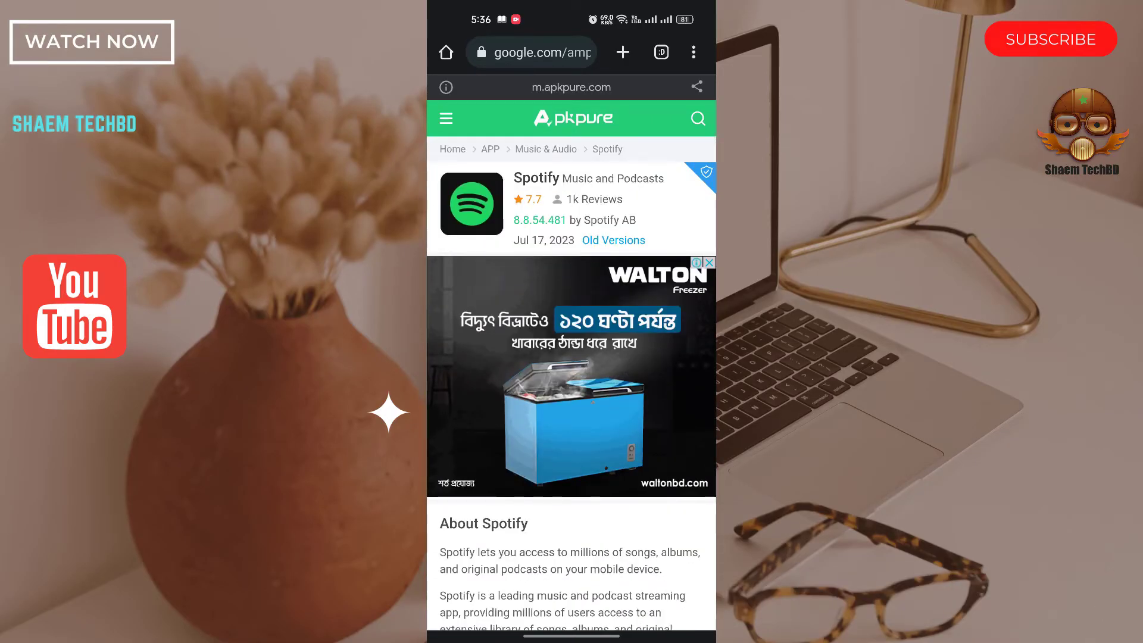
scroll(571, 384, "down", 5)
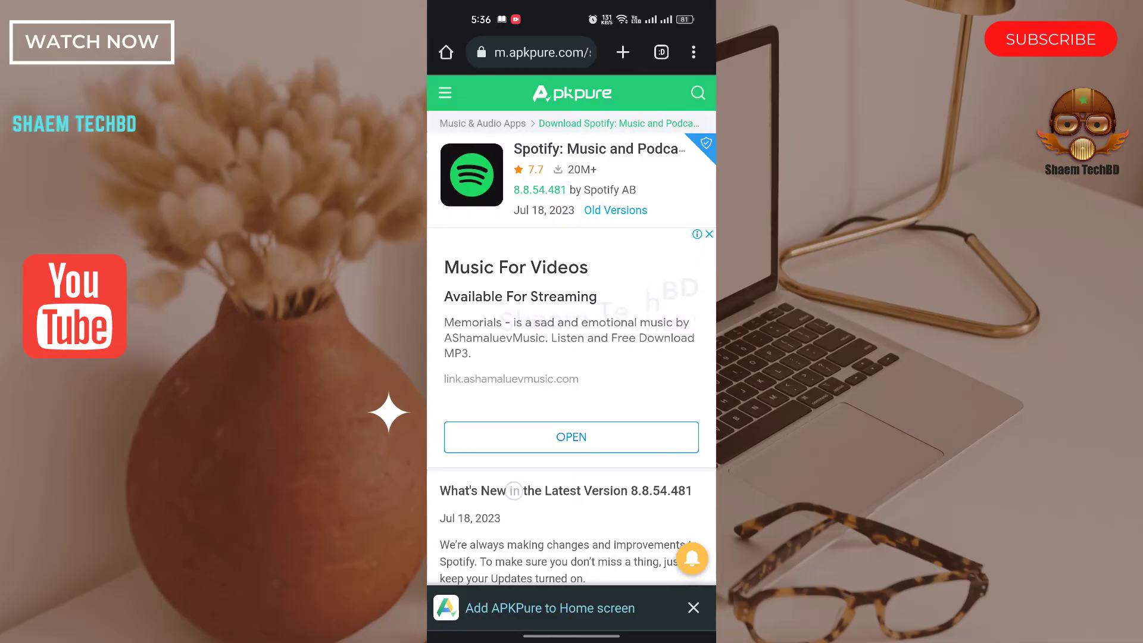
scroll(573, 358, "down", 5)
scroll(572, 358, "down", 4)
scroll(572, 358, "down", 5)
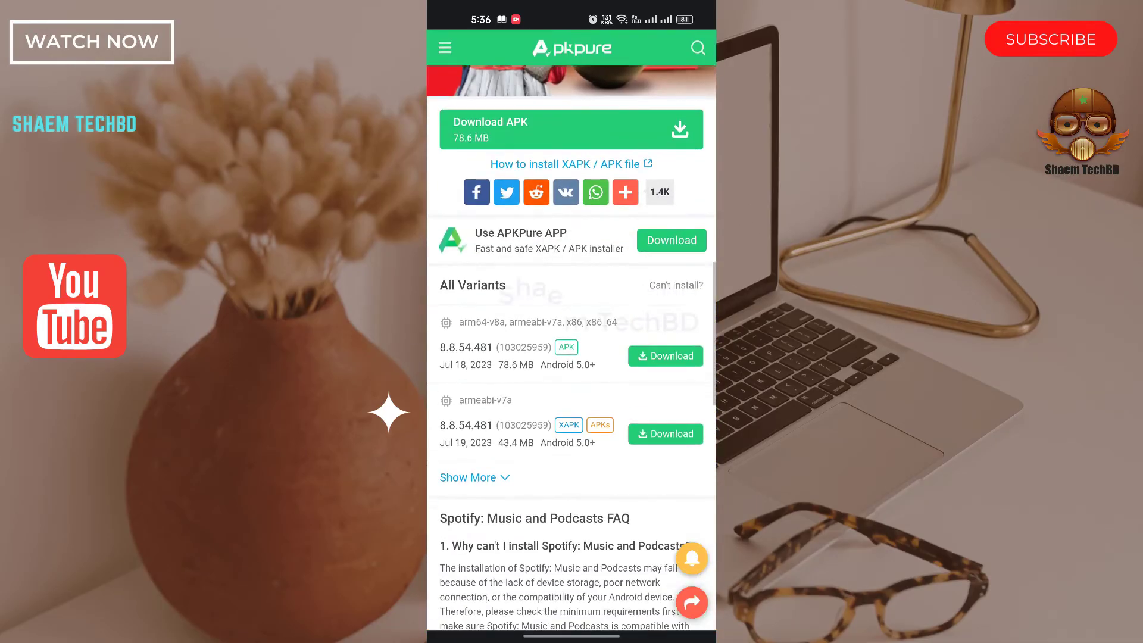
scroll(572, 358, "up", 1)
Step: Download the Spotify APK from APKPure, install it from Downloads, and launch Spotify
left_click(583, 173)
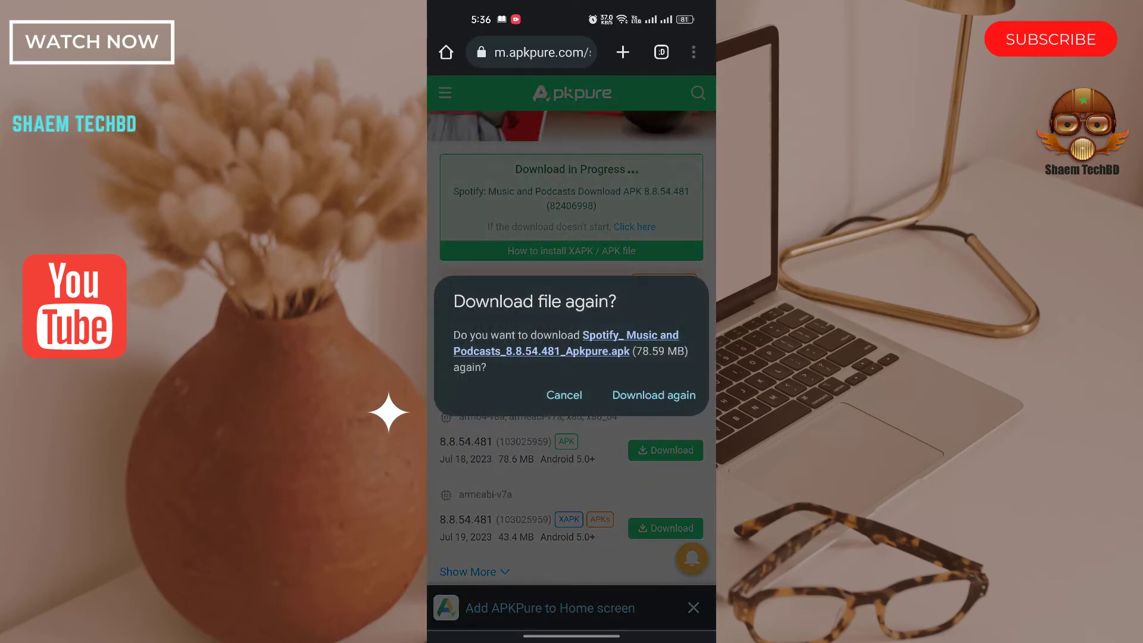
left_click(644, 390)
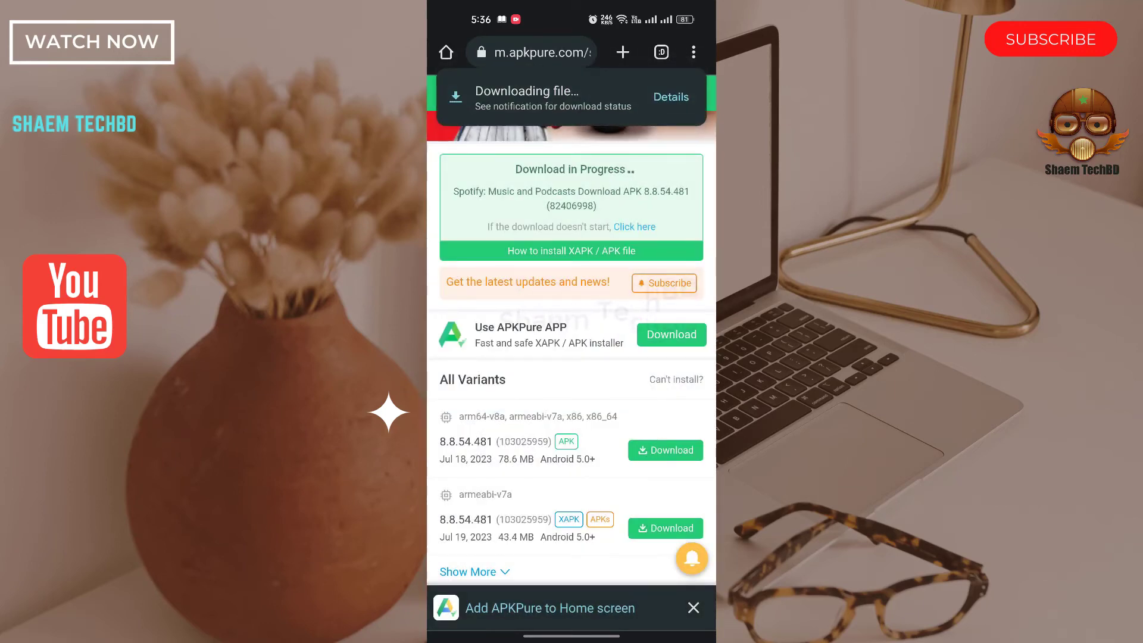
left_click(670, 96)
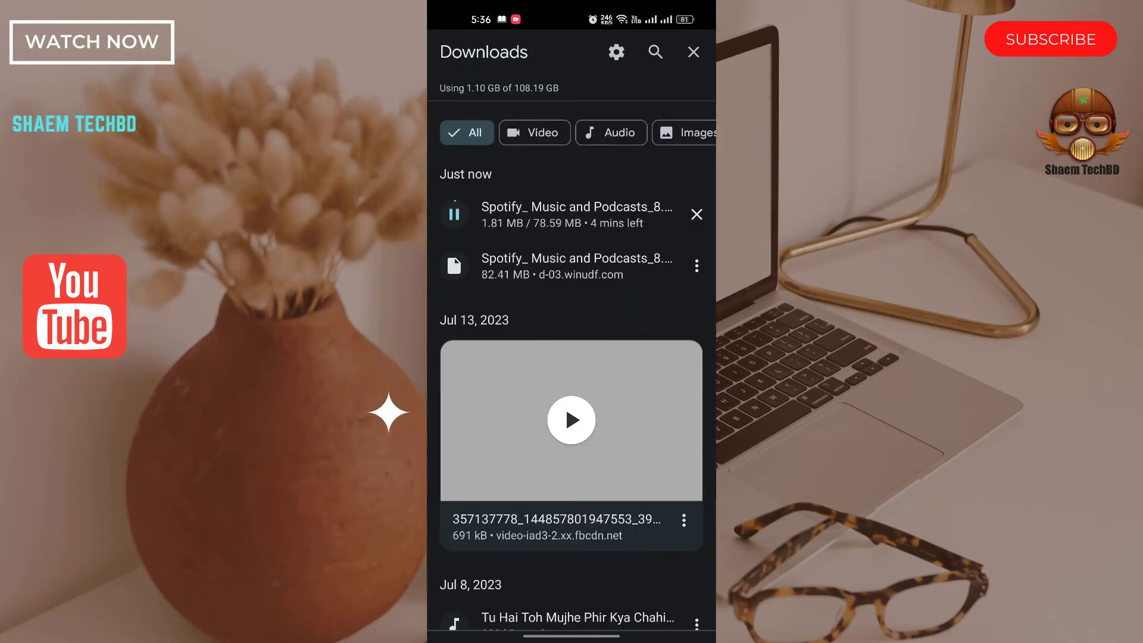
left_click(659, 371)
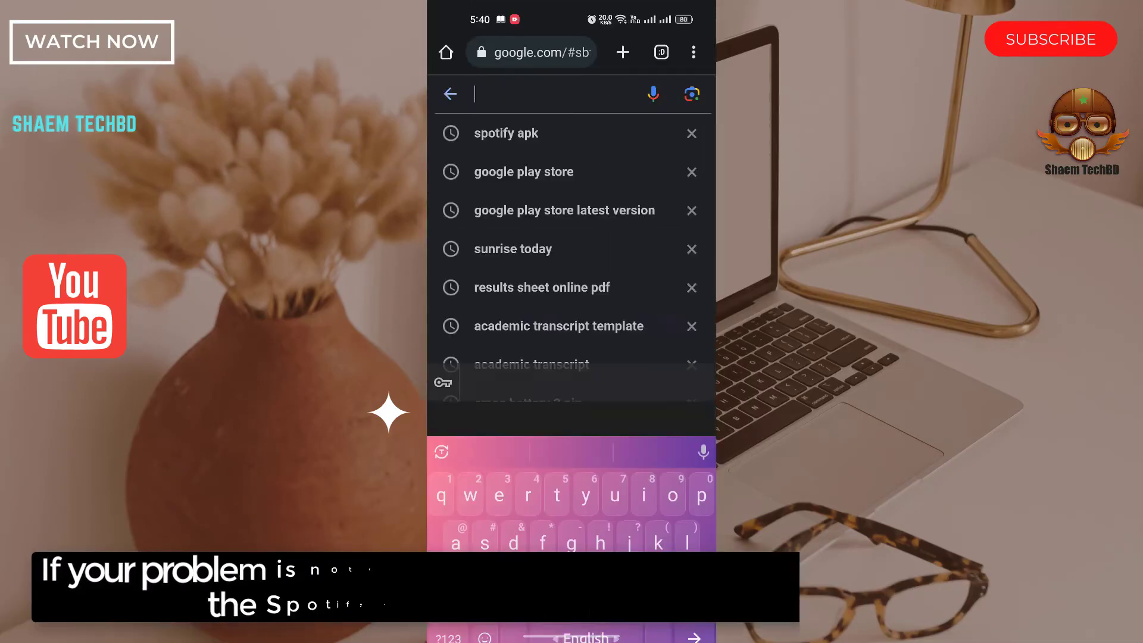
type("spotify down")
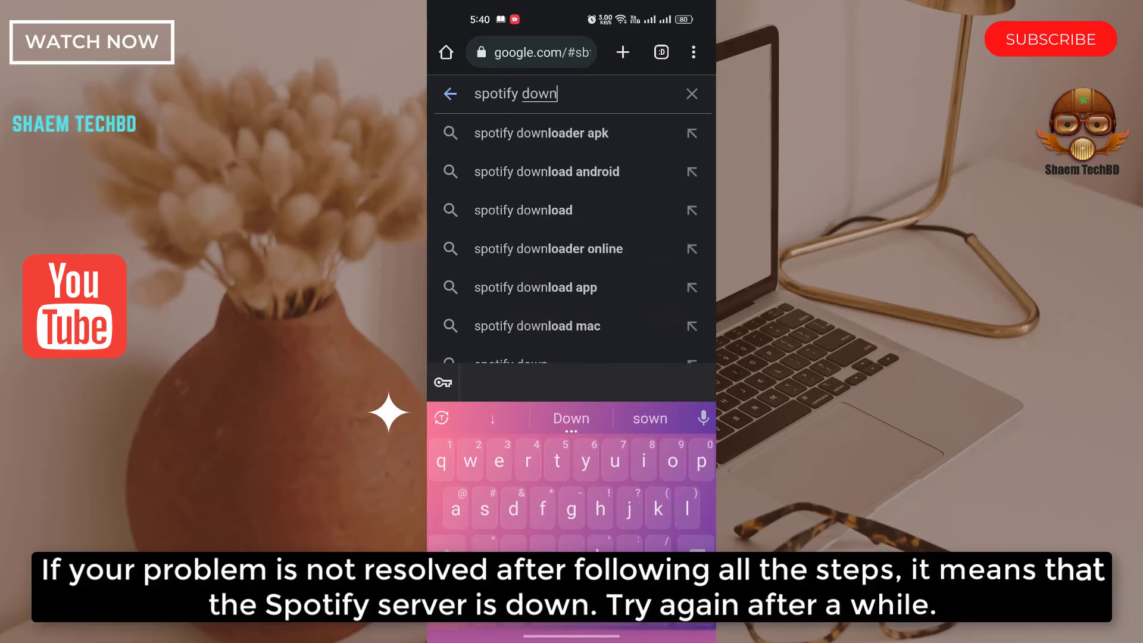
type("dete")
Step: Search Google for 'spotify downdetector' and open the Downdetector result
left_click(536, 132)
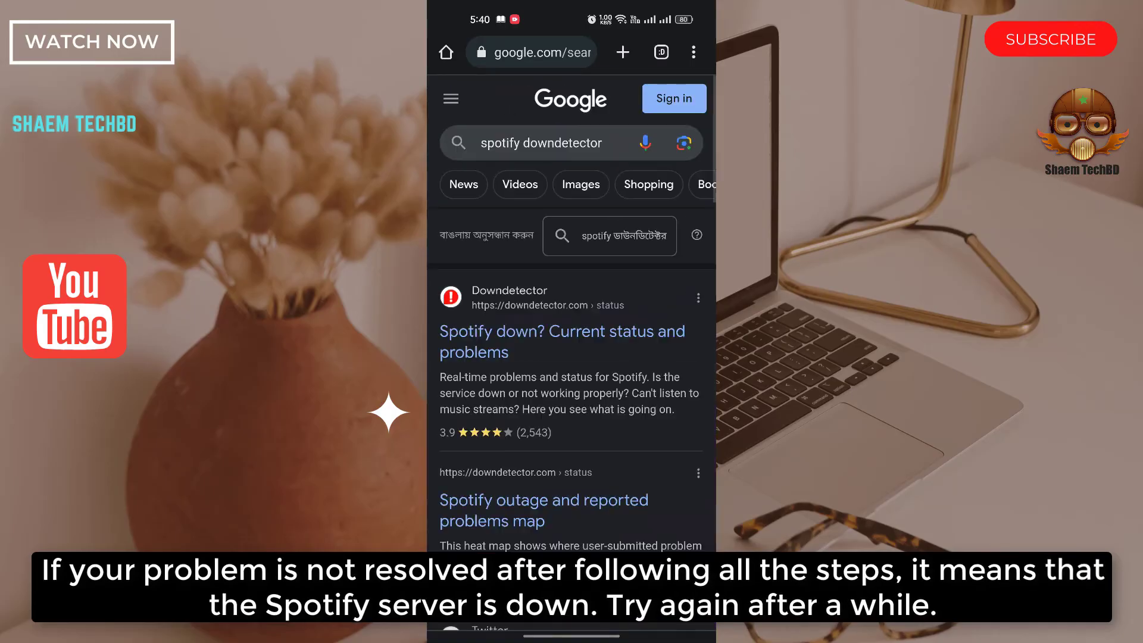
scroll(572, 358, "down", 5)
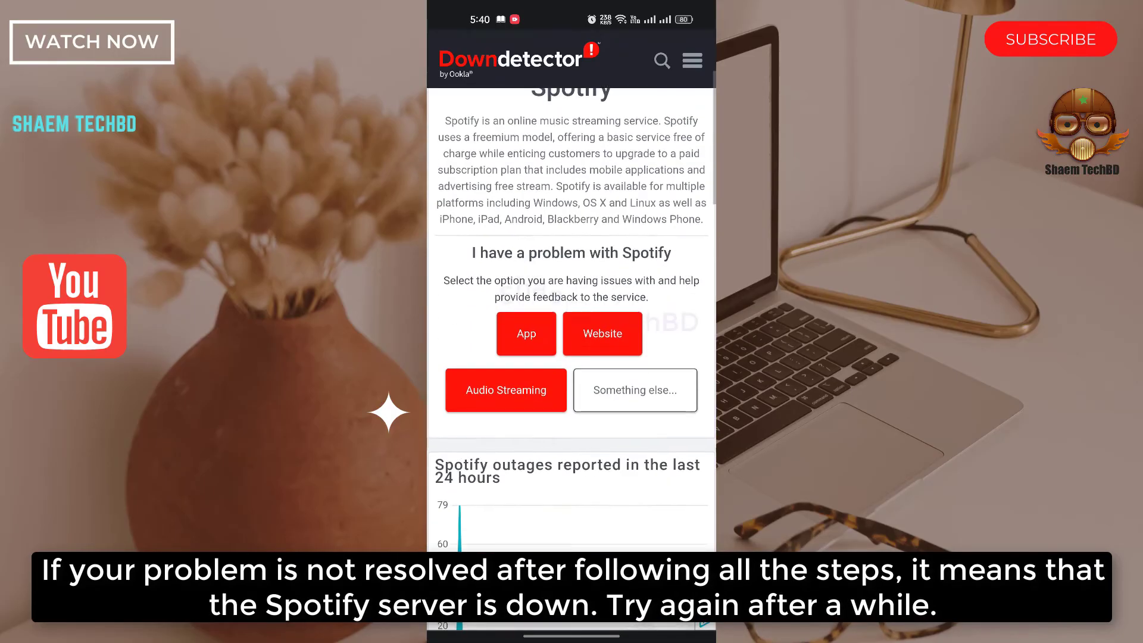